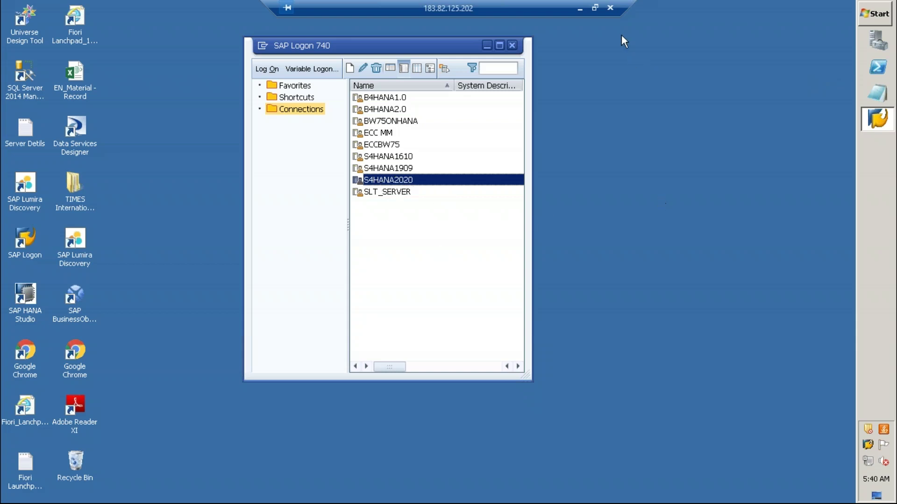
{"action": "left_click", "coordinate": [594, 7]}
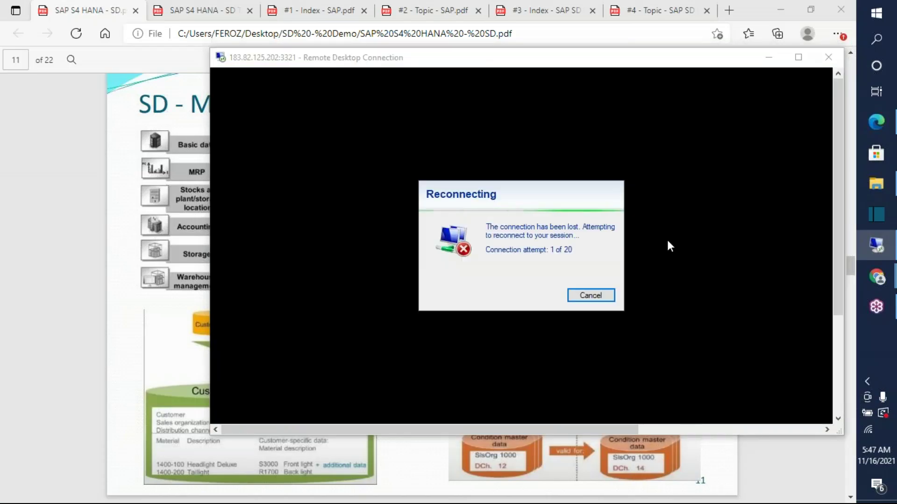
{"action": "left_click", "coordinate": [798, 57]}
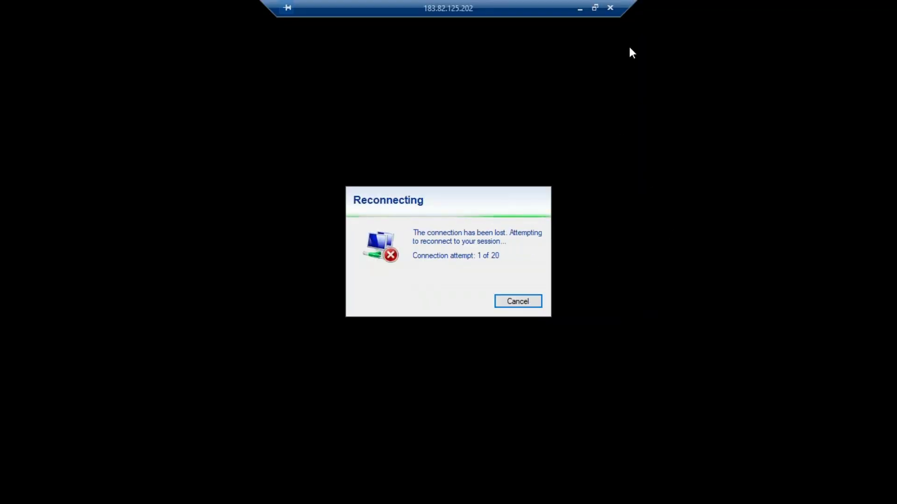
{"action": "left_click", "coordinate": [596, 7]}
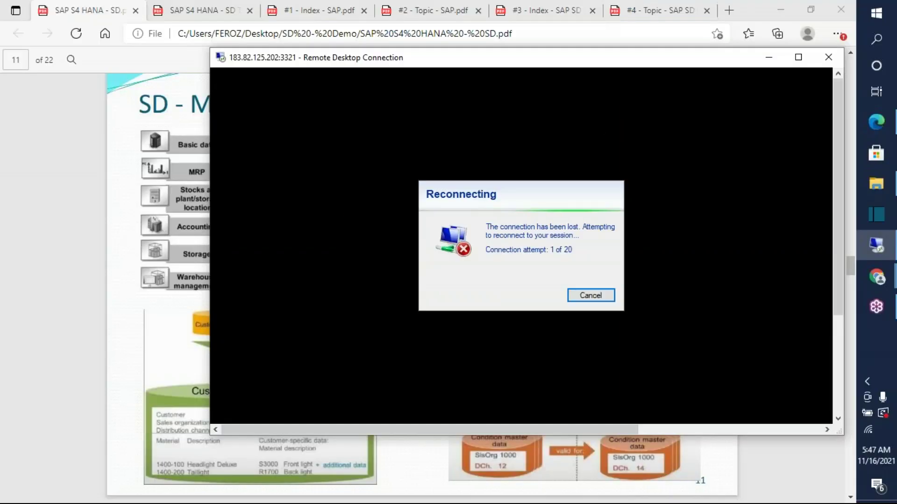
{"action": "left_click", "coordinate": [798, 58]}
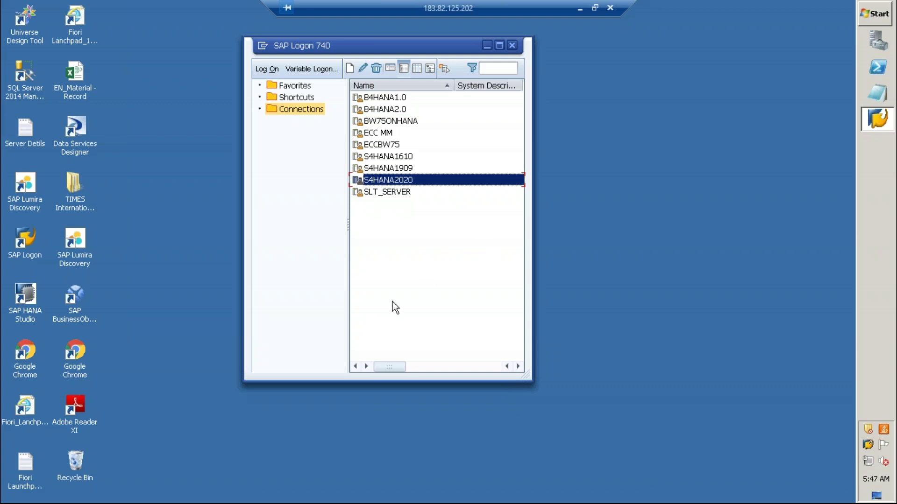
Open the S4HANA2020 connection and log on to client 800 with the saved user name and the account password
{"action": "key", "text": "Return"}
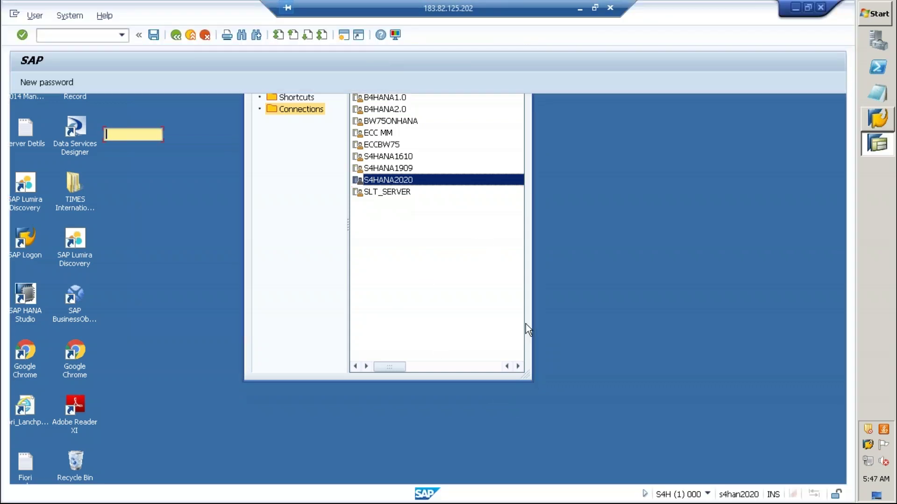
{"action": "type", "text": "e"}
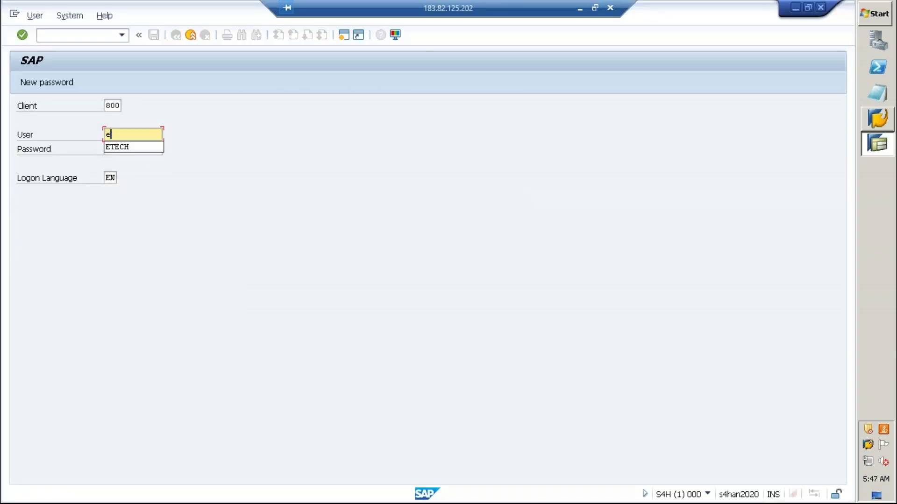
{"action": "key", "text": "Down"}
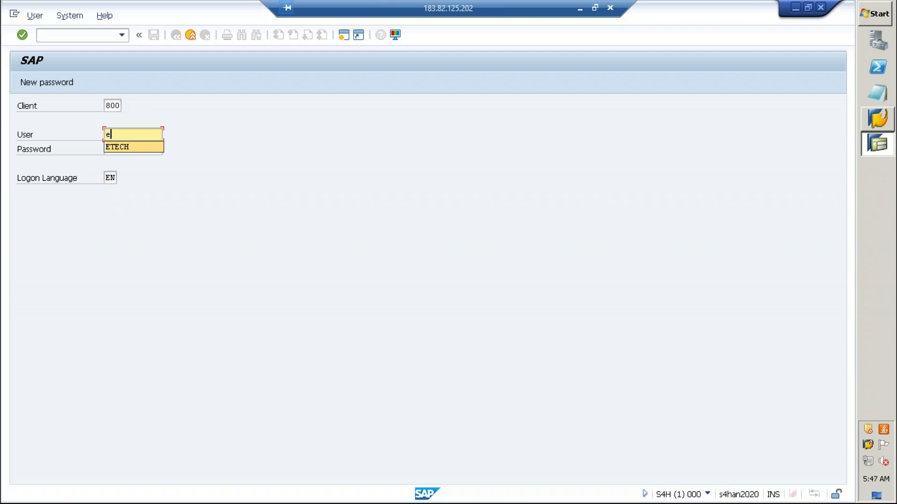
{"action": "key", "text": "Return"}
{"action": "key", "text": "Tab"}
{"action": "type", "text": "***********"}
{"action": "key", "text": "Return"}
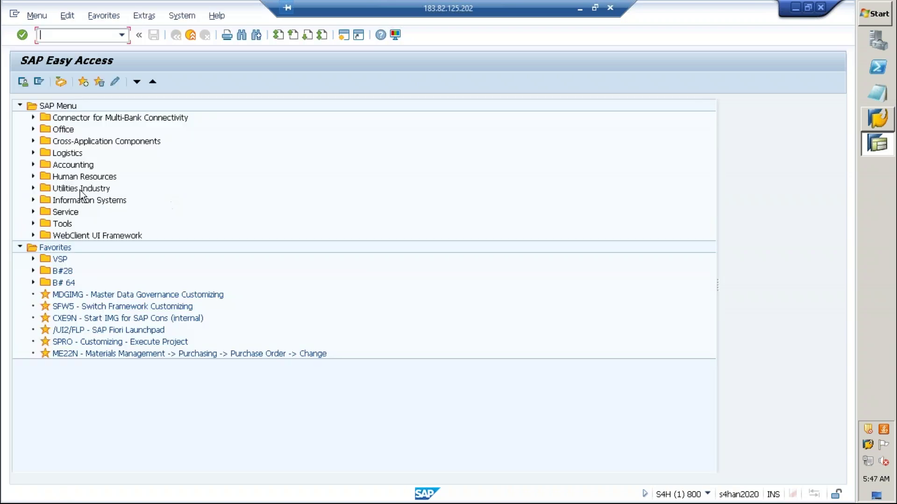
Expand the SAP menu tree through Logistics, Sales and Distribution, Master Data, Business Partner and Customer down to the Create folder
{"action": "left_click", "coordinate": [33, 152]}
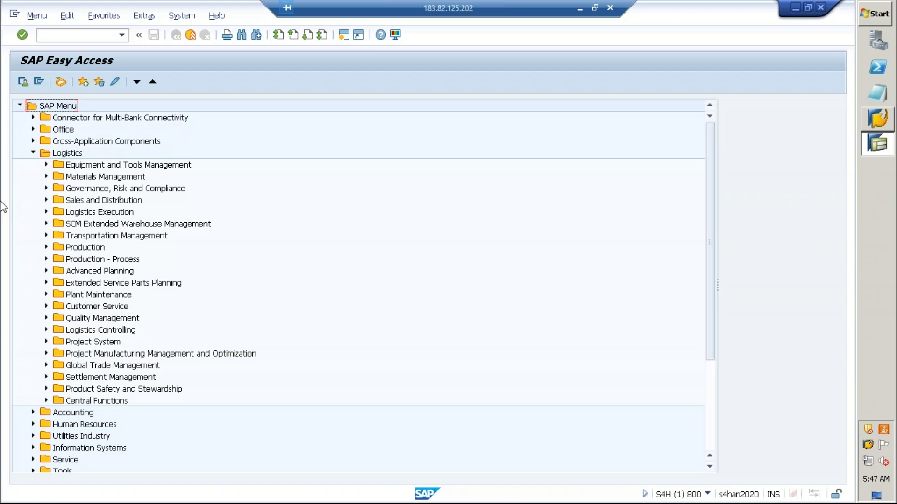
{"action": "left_click", "coordinate": [47, 201]}
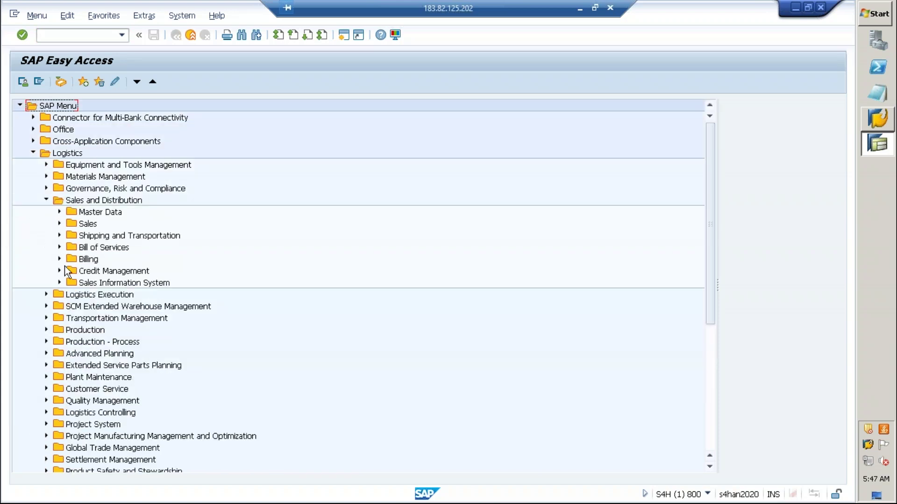
{"action": "left_click", "coordinate": [58, 212]}
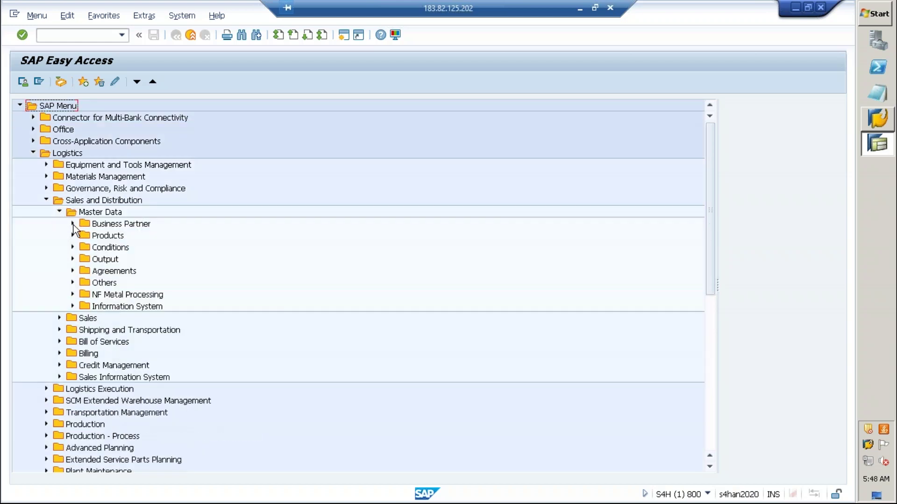
{"action": "left_click", "coordinate": [73, 224]}
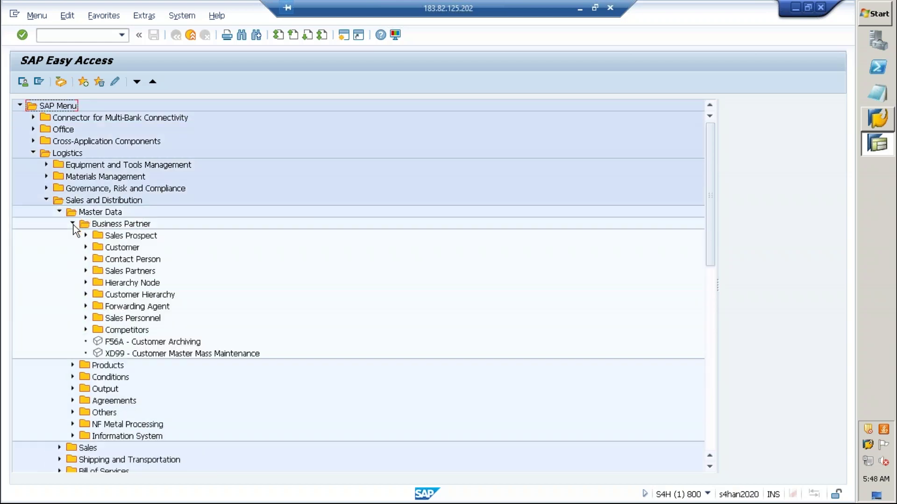
{"action": "left_click", "coordinate": [86, 248]}
{"action": "left_click", "coordinate": [99, 260]}
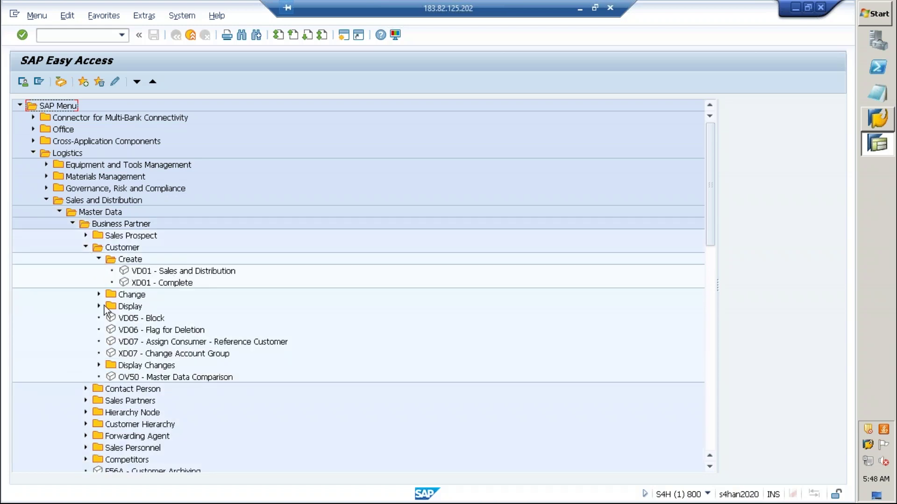
Start transaction VD01 - Sales and Distribution and choose to create the business partner as an Organization
{"action": "left_click", "coordinate": [130, 272]}
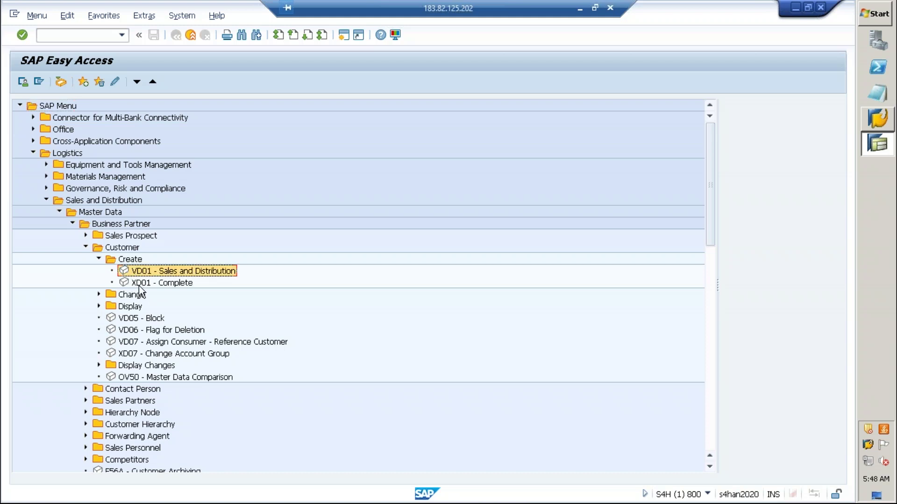
{"action": "left_click", "coordinate": [139, 286]}
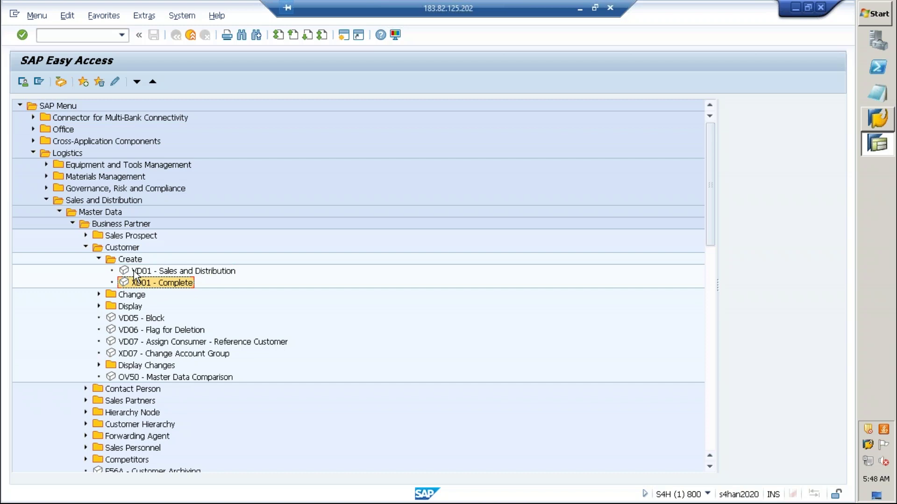
{"action": "left_click", "coordinate": [133, 272]}
{"action": "left_click", "coordinate": [138, 284]}
{"action": "left_click", "coordinate": [127, 274]}
{"action": "double_click", "coordinate": [127, 275]}
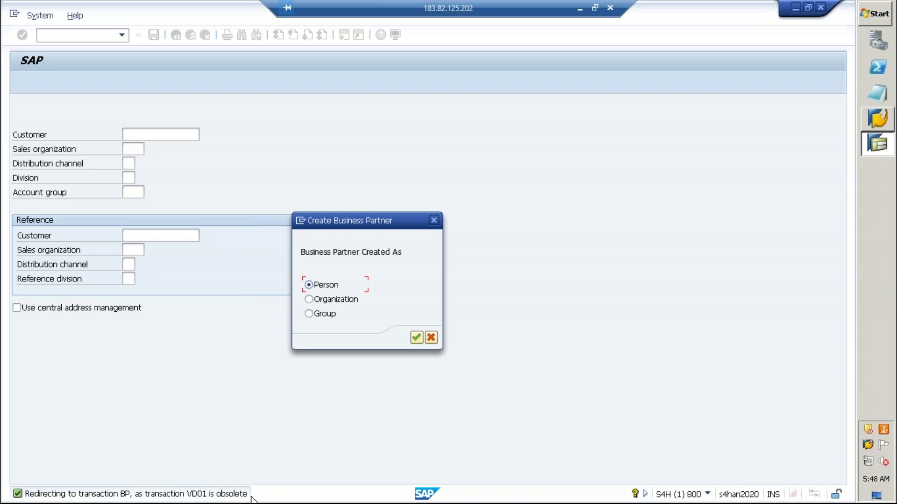
{"action": "left_click", "coordinate": [328, 299]}
{"action": "left_click", "coordinate": [416, 337]}
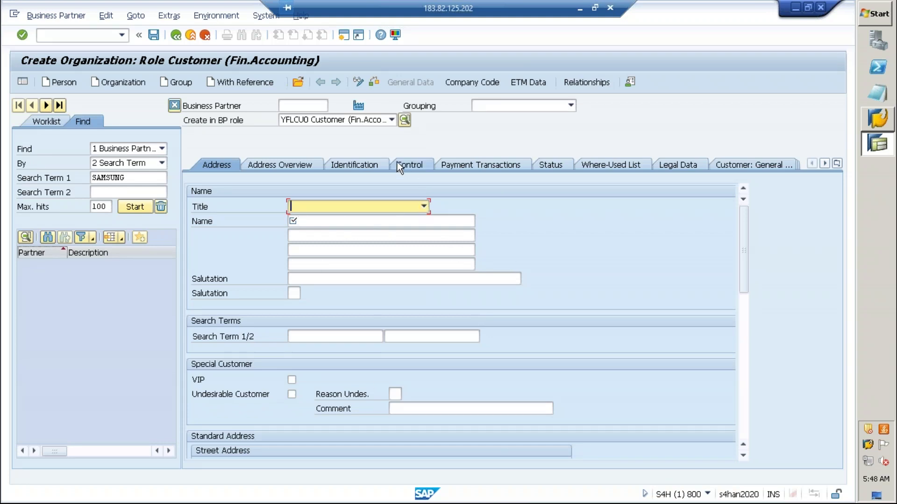
Set the new organization's BP role to FLCU00 Customer (Fin.Accounting) and its grouping to the 5101 BP customer group
{"action": "left_click", "coordinate": [391, 120]}
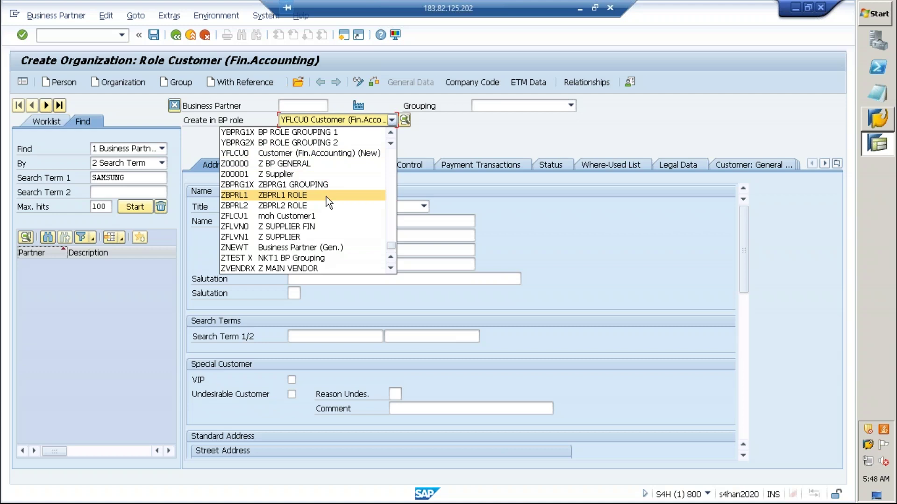
{"action": "scroll", "coordinate": [326, 197], "scroll_direction": "up", "scroll_amount": 5}
{"action": "scroll", "coordinate": [326, 197], "scroll_direction": "up", "scroll_amount": 15}
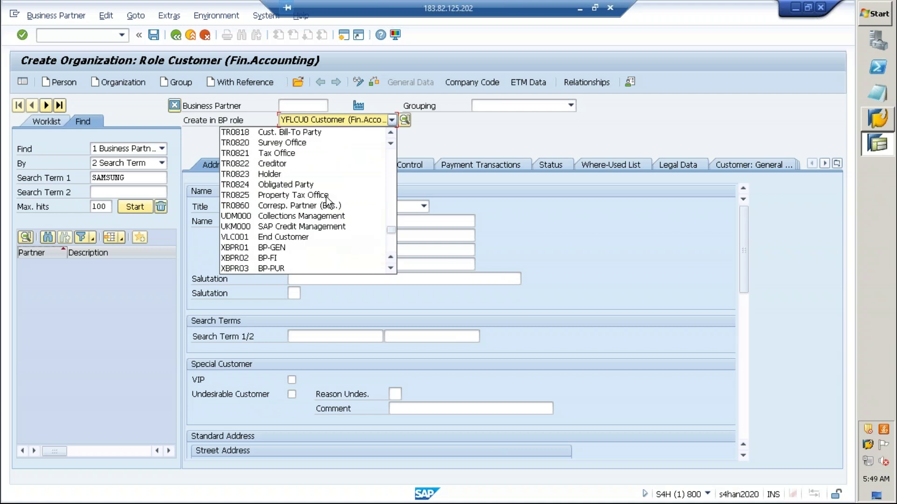
{"action": "scroll", "coordinate": [326, 197], "scroll_direction": "up", "scroll_amount": 10}
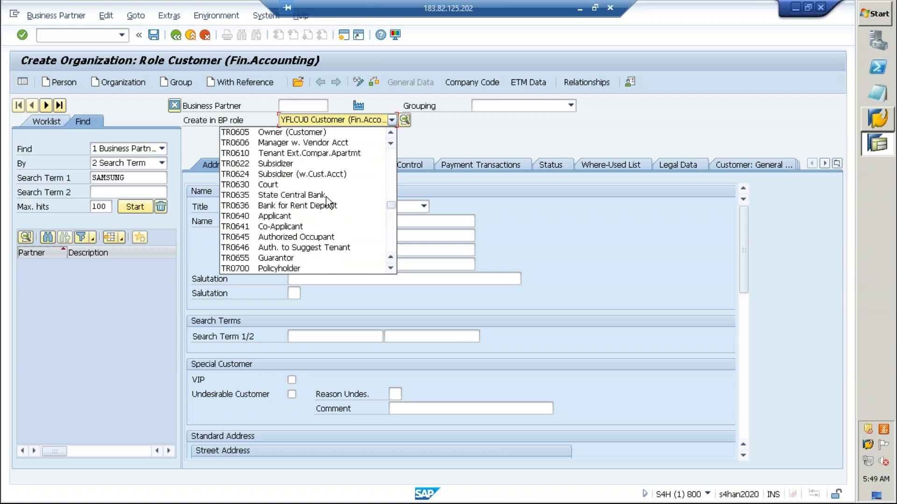
{"action": "scroll", "coordinate": [326, 197], "scroll_direction": "up", "scroll_amount": 10}
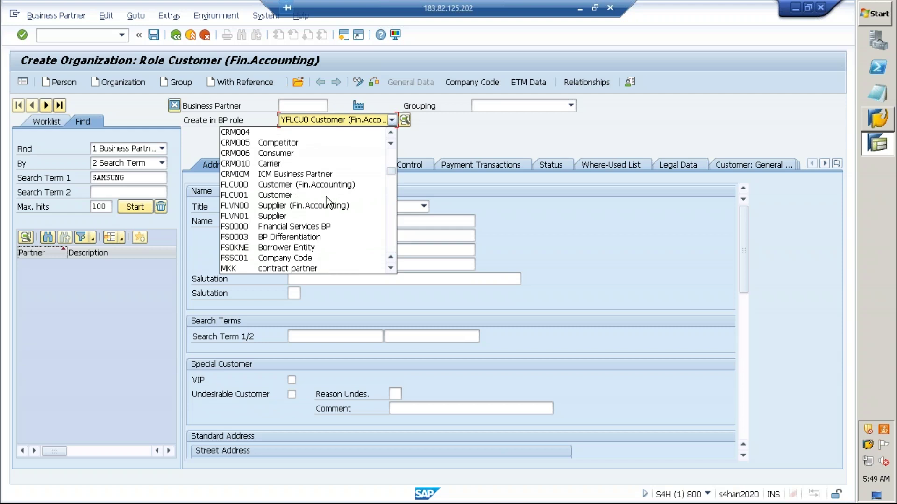
{"action": "scroll", "coordinate": [326, 197], "scroll_direction": "up", "scroll_amount": 3}
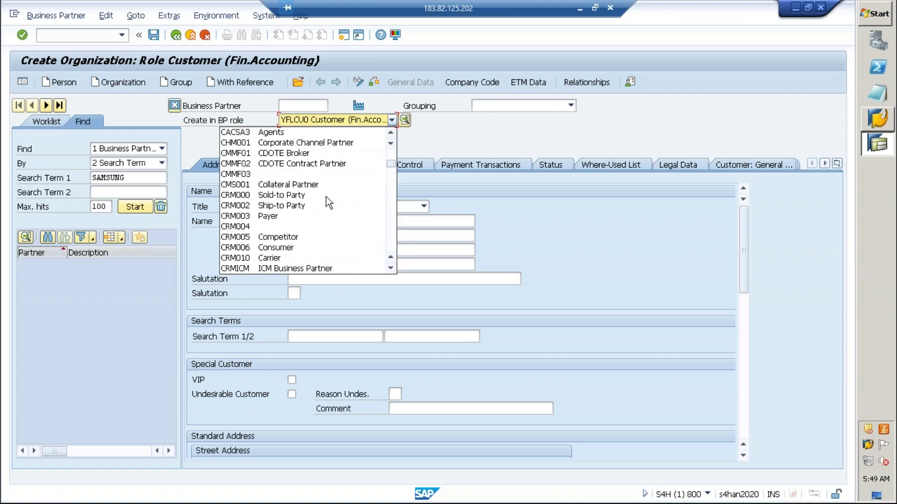
{"action": "scroll", "coordinate": [326, 198], "scroll_direction": "up", "scroll_amount": 2}
{"action": "scroll", "coordinate": [326, 197], "scroll_direction": "down", "scroll_amount": 7}
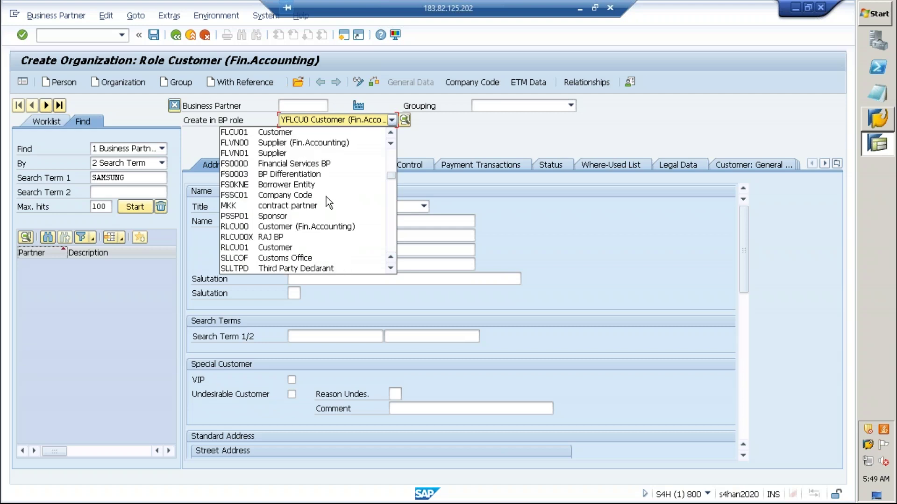
{"action": "scroll", "coordinate": [326, 197], "scroll_direction": "up", "scroll_amount": 1}
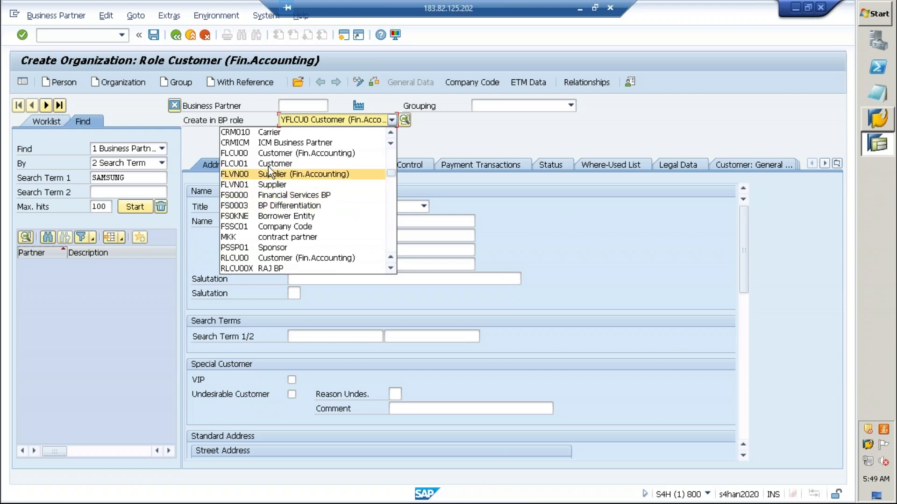
{"action": "left_click", "coordinate": [294, 155]}
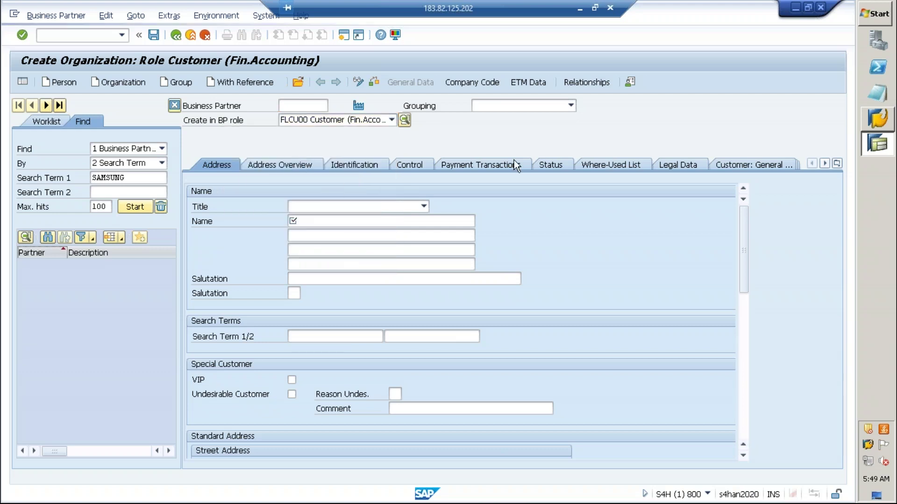
{"action": "left_click", "coordinate": [367, 368]}
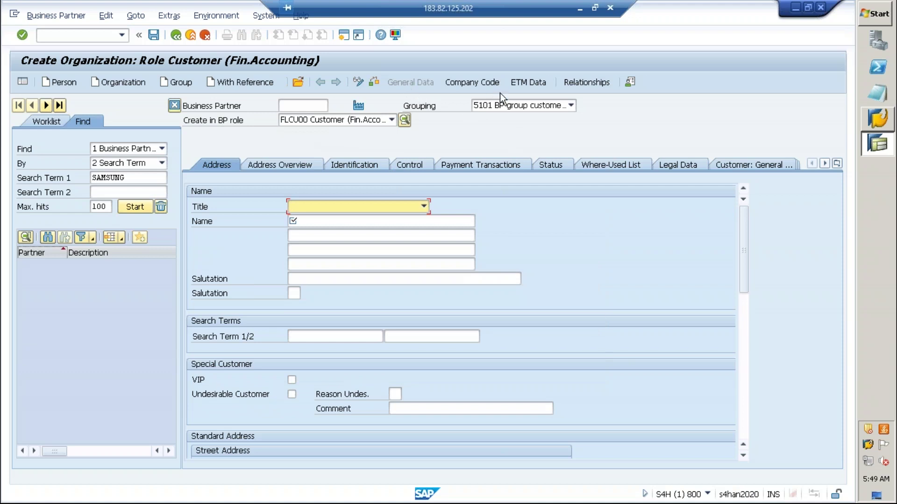
Change the BP role to FLCU01 Customer and choose to create the business partner in that role
{"action": "left_click", "coordinate": [393, 120]}
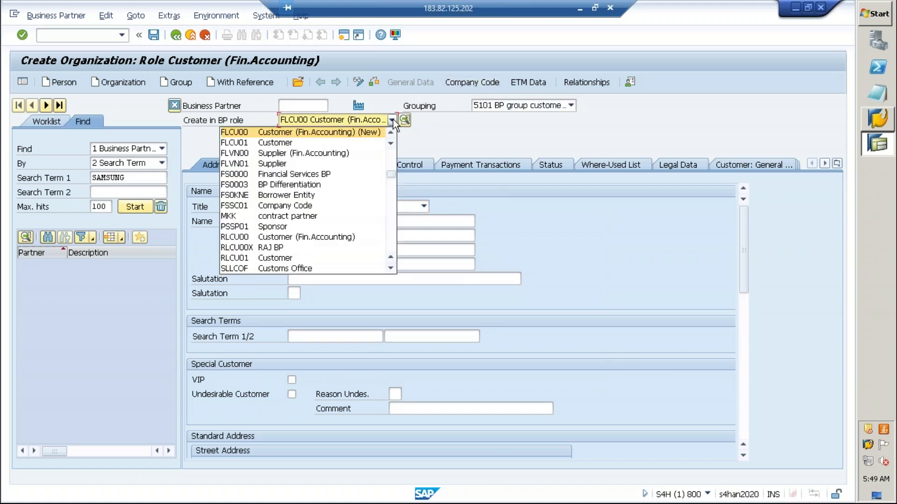
{"action": "left_click", "coordinate": [274, 143]}
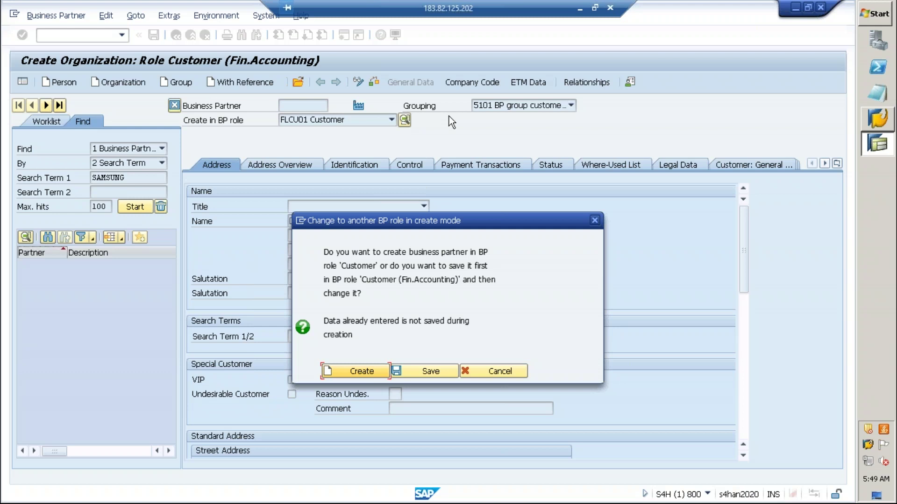
{"action": "left_click", "coordinate": [346, 371]}
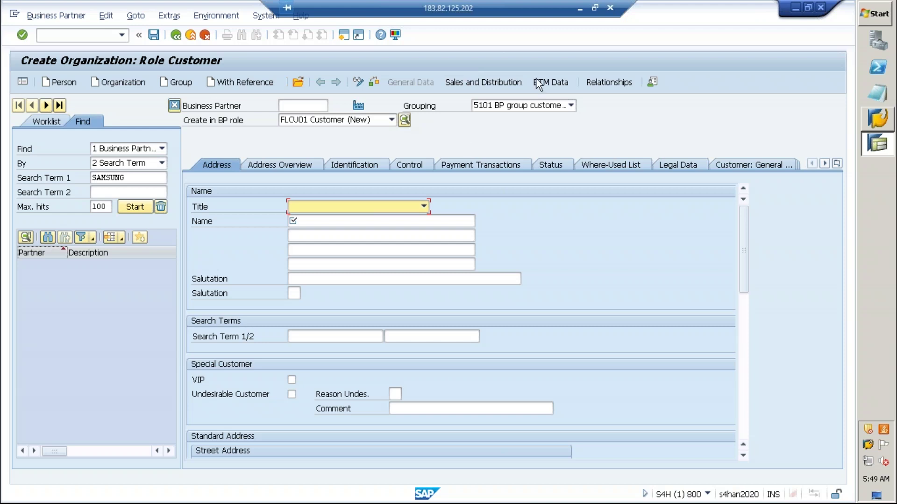
Switch to Microsoft Edge and review the SD master data slide and the master data sessions in the SD Training outline
{"action": "left_click", "coordinate": [596, 13]}
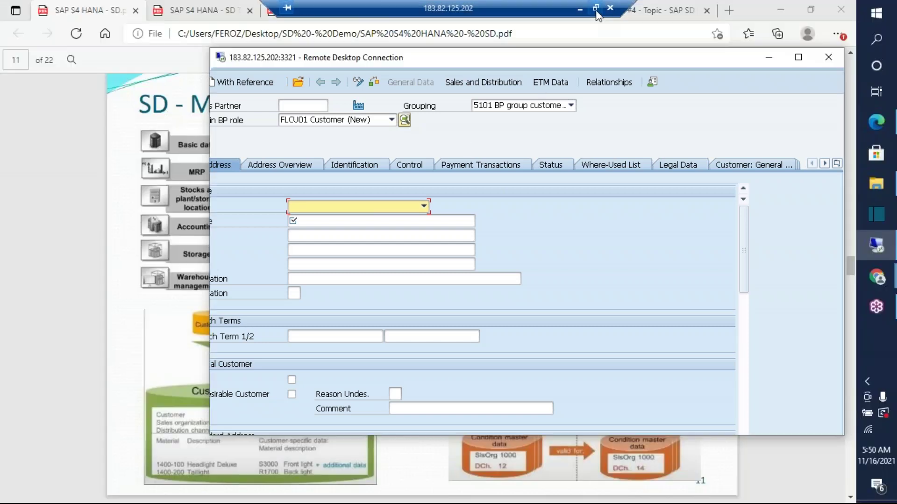
{"action": "left_click", "coordinate": [107, 201]}
{"action": "scroll", "coordinate": [419, 349], "scroll_direction": "down", "scroll_amount": 3}
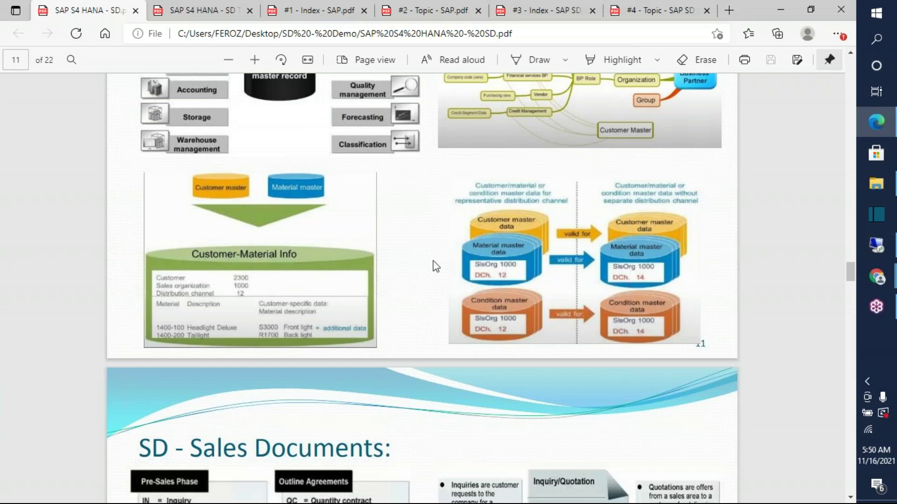
{"action": "left_click", "coordinate": [219, 10]}
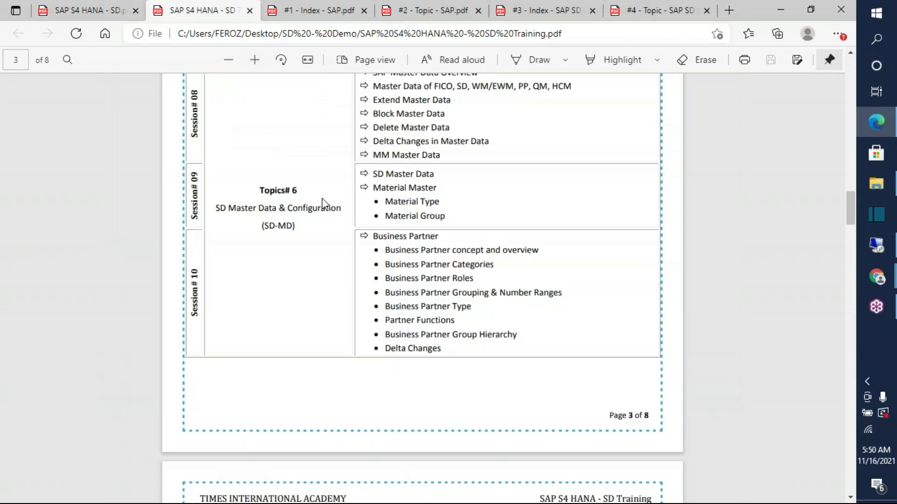
{"action": "scroll", "coordinate": [426, 269], "scroll_direction": "up", "scroll_amount": 3}
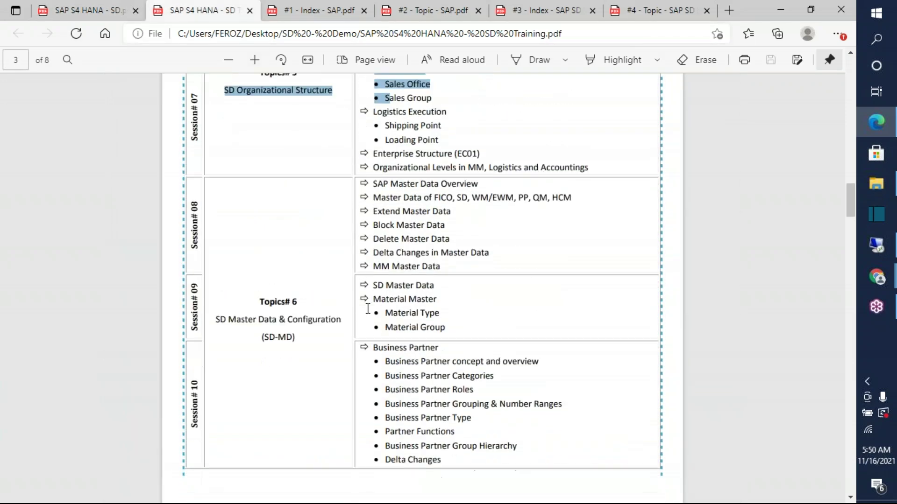
{"action": "scroll", "coordinate": [368, 308], "scroll_direction": "down", "scroll_amount": 1}
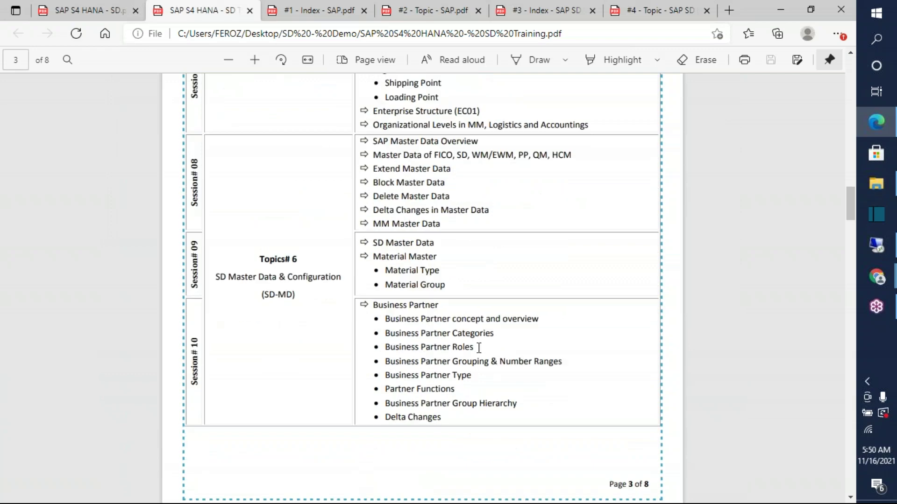
{"action": "scroll", "coordinate": [479, 348], "scroll_direction": "down", "scroll_amount": 10}
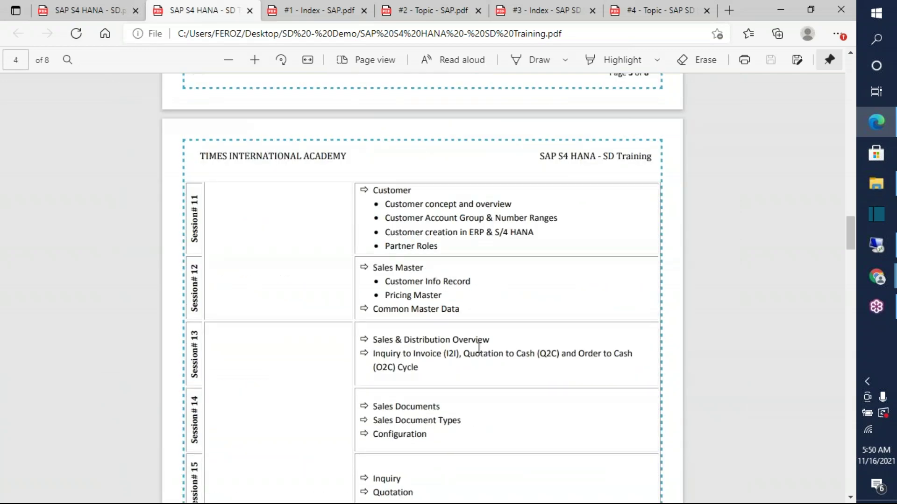
Examine the business partner, customer and sales document sessions under Topics 6 and 7 of the SD Training outline, checking the SD slides in between
{"action": "scroll", "coordinate": [477, 346], "scroll_direction": "up", "scroll_amount": 7}
{"action": "scroll", "coordinate": [473, 345], "scroll_direction": "down", "scroll_amount": 12}
{"action": "scroll", "coordinate": [472, 342], "scroll_direction": "up", "scroll_amount": 3}
{"action": "scroll", "coordinate": [473, 341], "scroll_direction": "up", "scroll_amount": 9}
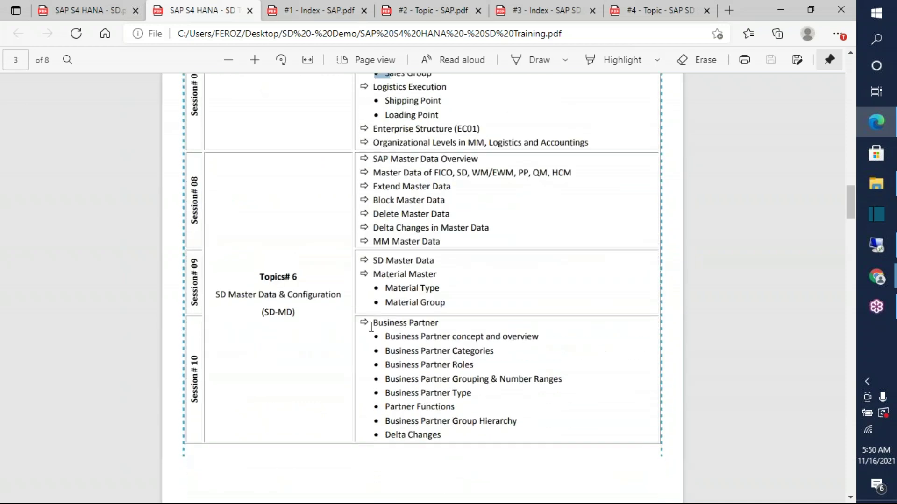
{"action": "scroll", "coordinate": [372, 327], "scroll_direction": "down", "scroll_amount": 14}
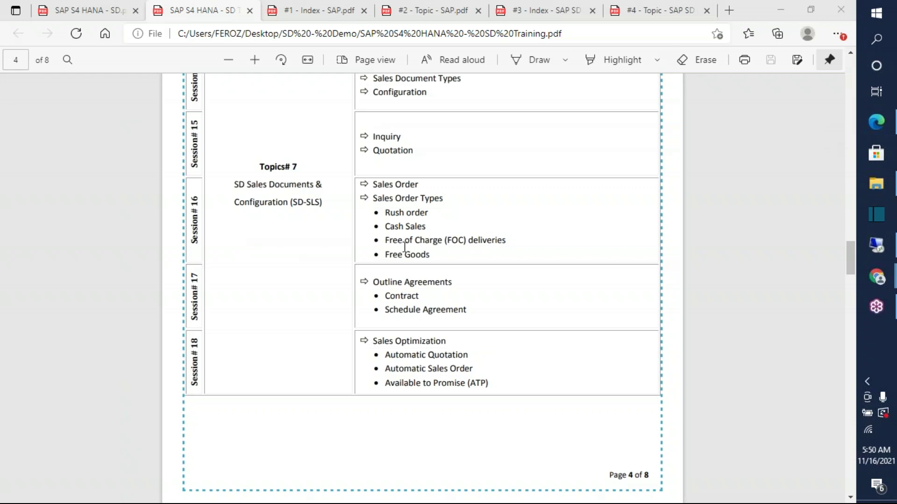
{"action": "scroll", "coordinate": [405, 248], "scroll_direction": "up", "scroll_amount": 3}
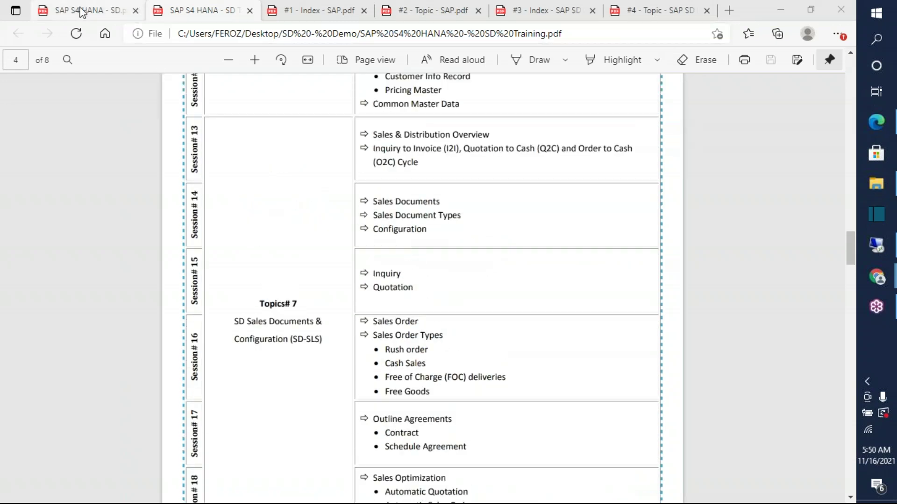
{"action": "left_click", "coordinate": [81, 10]}
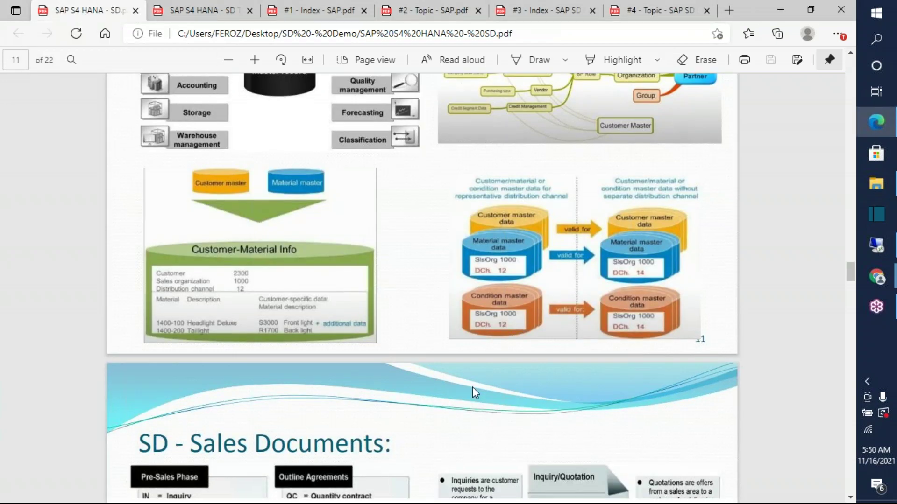
{"action": "scroll", "coordinate": [471, 385], "scroll_direction": "up", "scroll_amount": 12}
{"action": "scroll", "coordinate": [467, 369], "scroll_direction": "down", "scroll_amount": 2}
{"action": "scroll", "coordinate": [467, 369], "scroll_direction": "up", "scroll_amount": 2}
{"action": "left_click", "coordinate": [196, 10]}
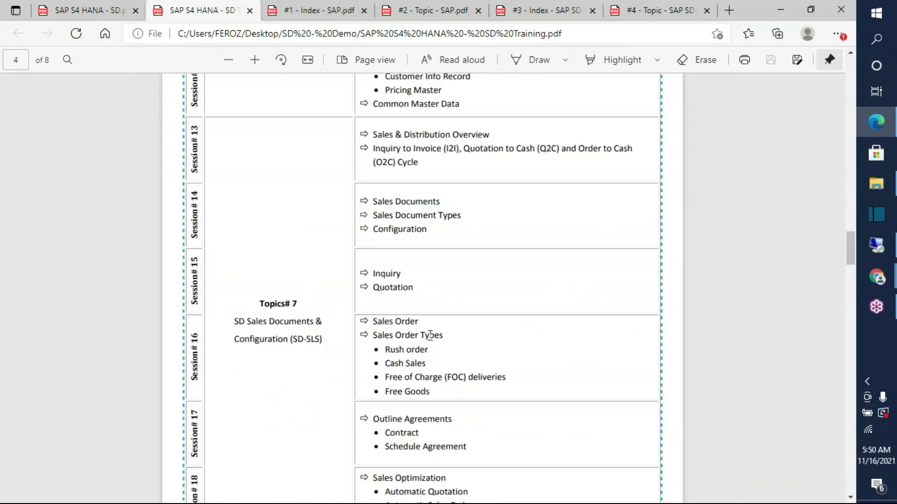
{"action": "scroll", "coordinate": [429, 336], "scroll_direction": "up", "scroll_amount": 2}
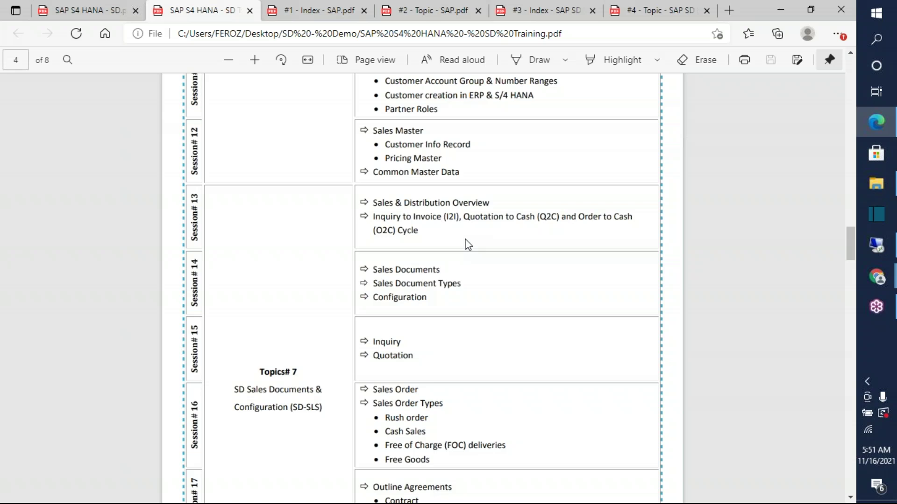
Return to the SD presentation and examine the SD Processes, Organizational Structure and Order to Cash slides
{"action": "left_click", "coordinate": [86, 11]}
{"action": "scroll", "coordinate": [463, 261], "scroll_direction": "up", "scroll_amount": 1}
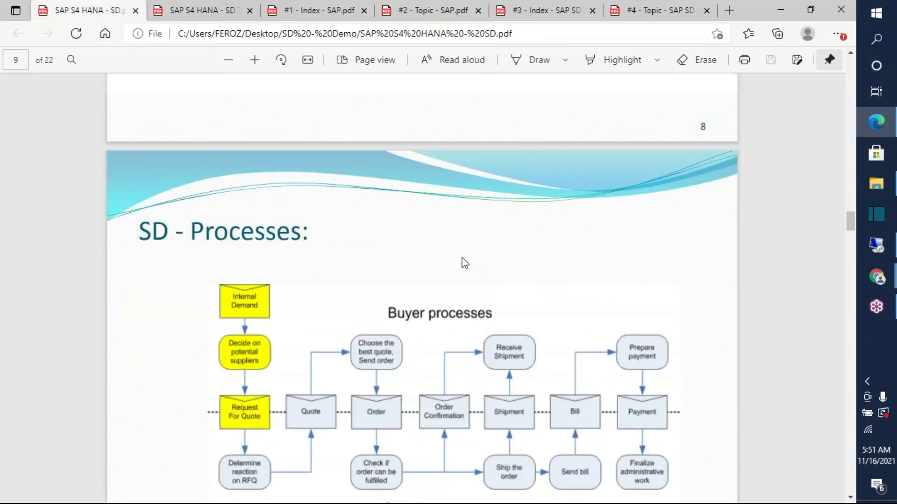
{"action": "scroll", "coordinate": [464, 263], "scroll_direction": "up", "scroll_amount": 8}
{"action": "scroll", "coordinate": [465, 262], "scroll_direction": "down", "scroll_amount": 1}
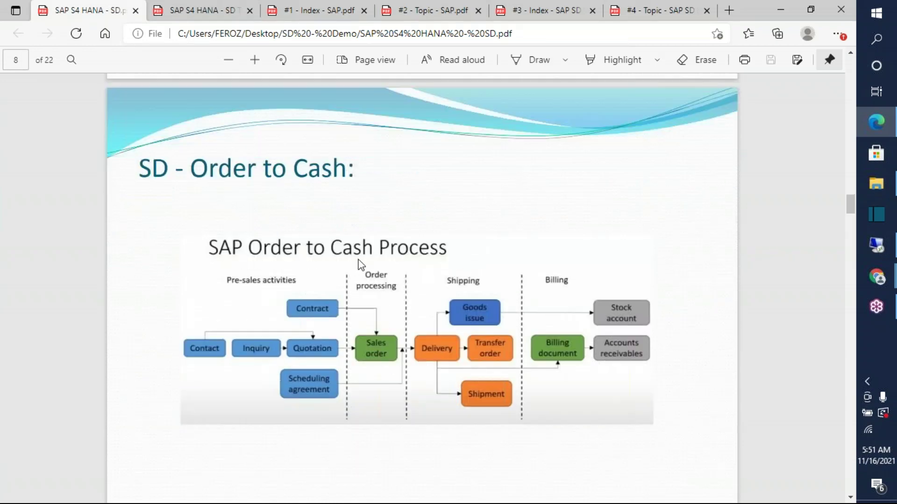
{"action": "scroll", "coordinate": [405, 264], "scroll_direction": "up", "scroll_amount": 1}
{"action": "scroll", "coordinate": [405, 262], "scroll_direction": "up", "scroll_amount": 6}
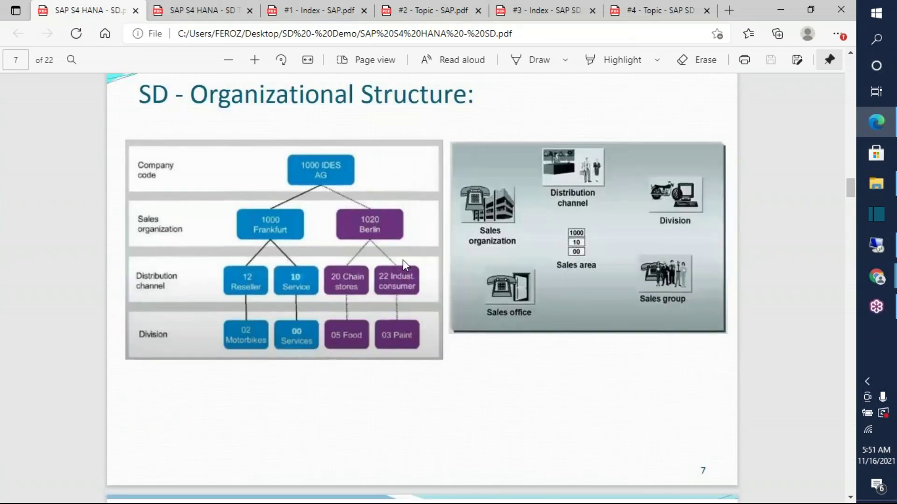
{"action": "scroll", "coordinate": [405, 272], "scroll_direction": "down", "scroll_amount": 9}
{"action": "scroll", "coordinate": [407, 294], "scroll_direction": "up", "scroll_amount": 1}
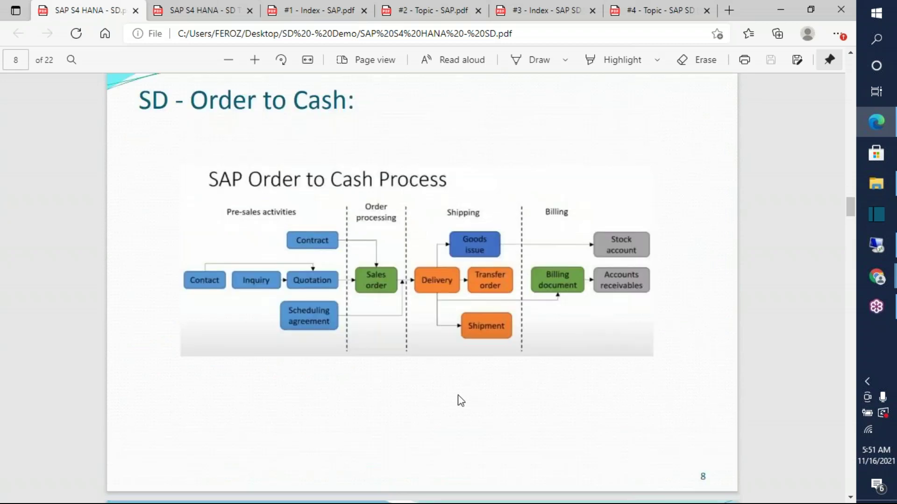